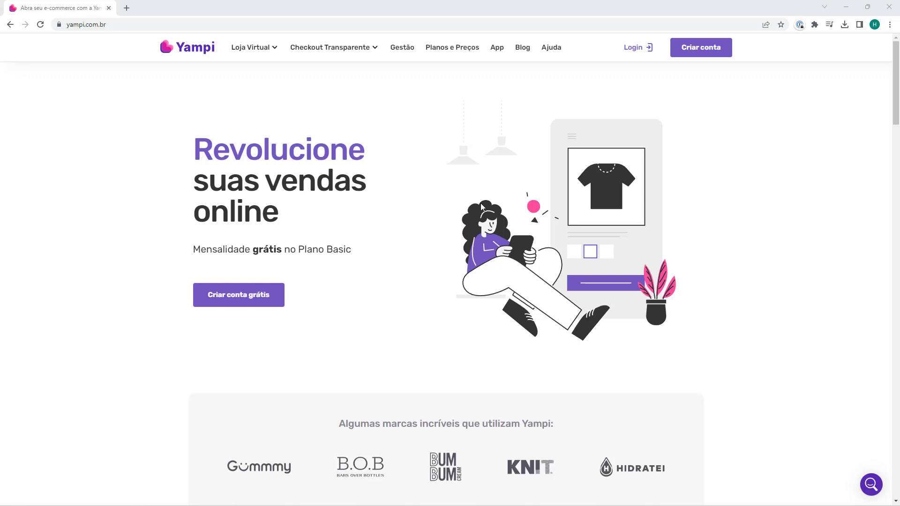
# Step: Go from the Yampi site's login to the store admin and open the online store's themes page
pyautogui.click(634, 48)
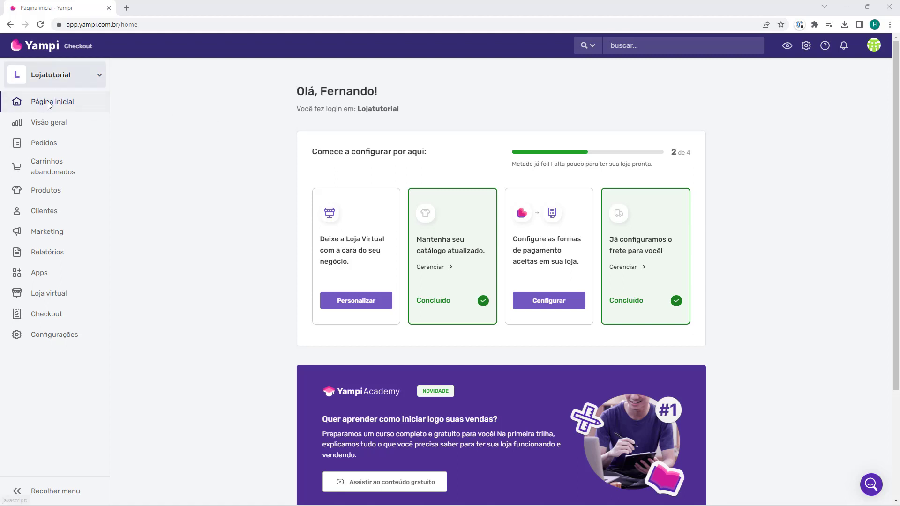
pyautogui.moveTo(49, 216)
pyautogui.moveTo(45, 296)
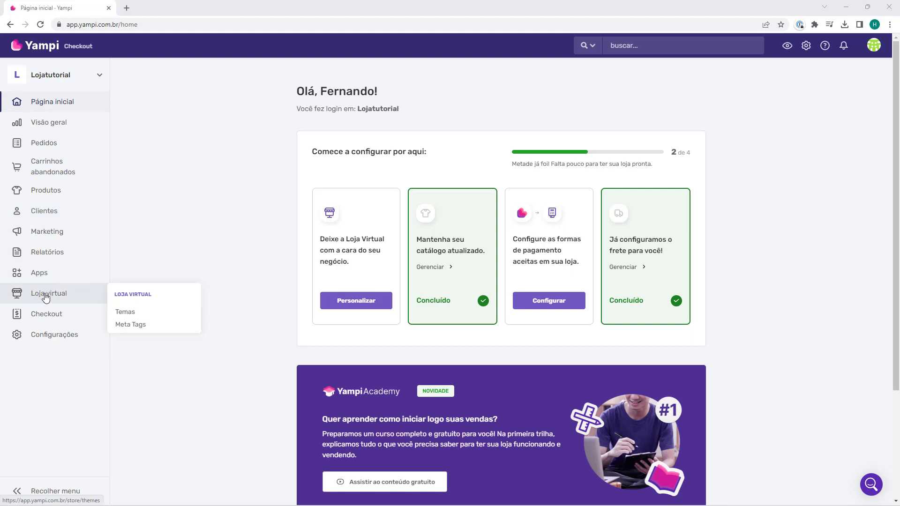
pyautogui.click(126, 313)
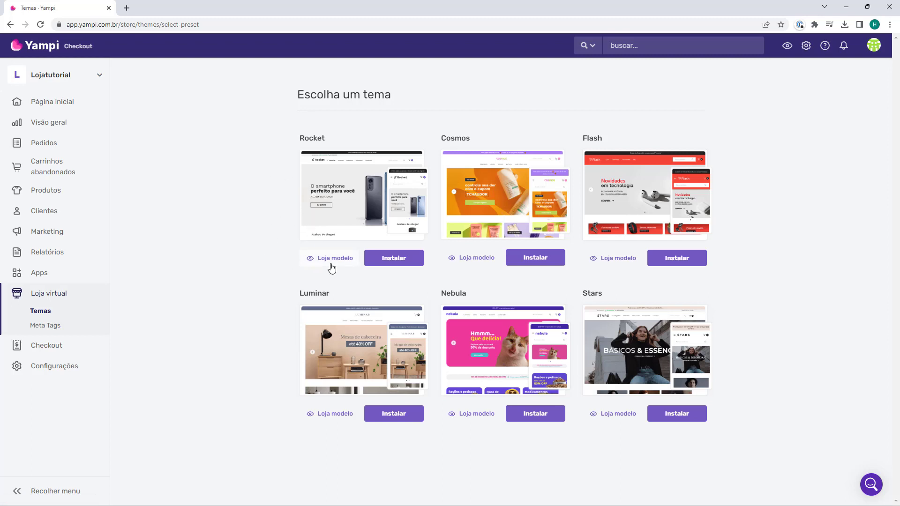
# Step: Open the model stores of the Rocket, Cosmos and Flash themes
pyautogui.click(323, 259)
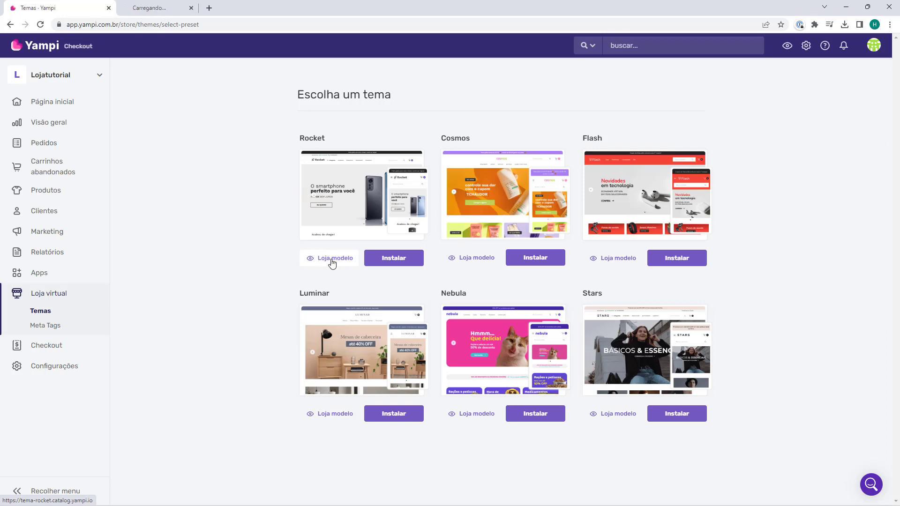
pyautogui.click(462, 261)
pyautogui.click(614, 258)
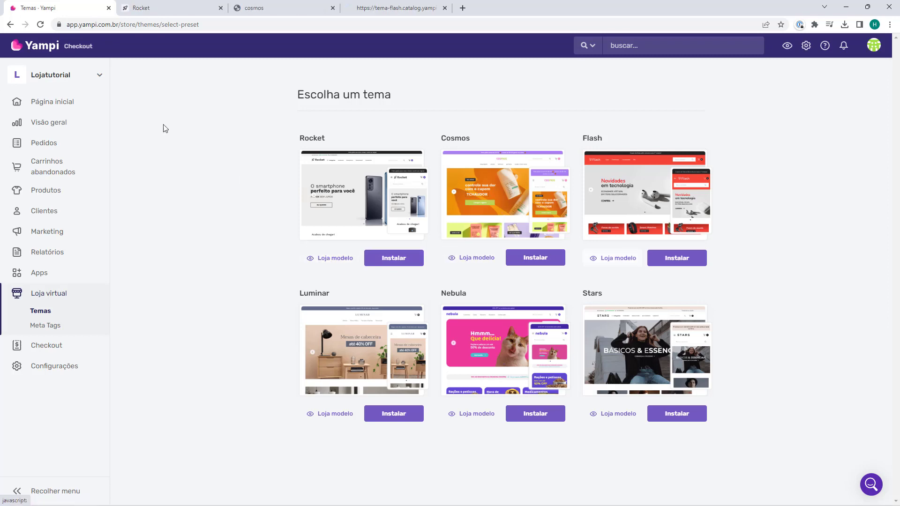
# Step: Look through the Rocket model store from its main banner down to the footer
pyautogui.click(141, 8)
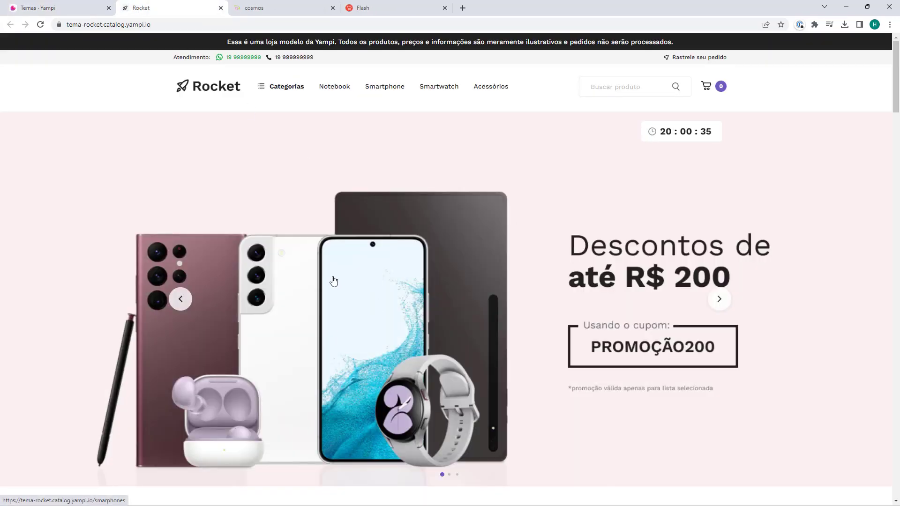
pyautogui.scroll(-3, 291, 229)
pyautogui.scroll(-15, 523, 200)
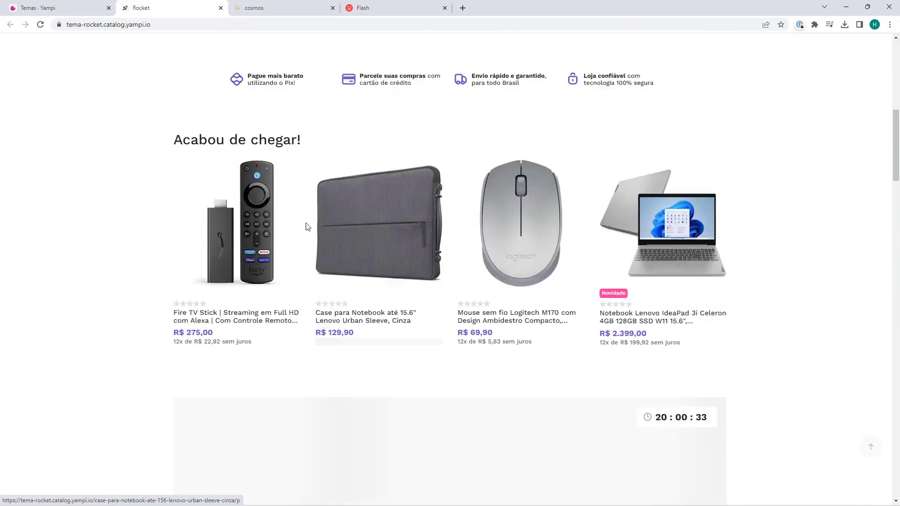
pyautogui.scroll(-20, 183, 200)
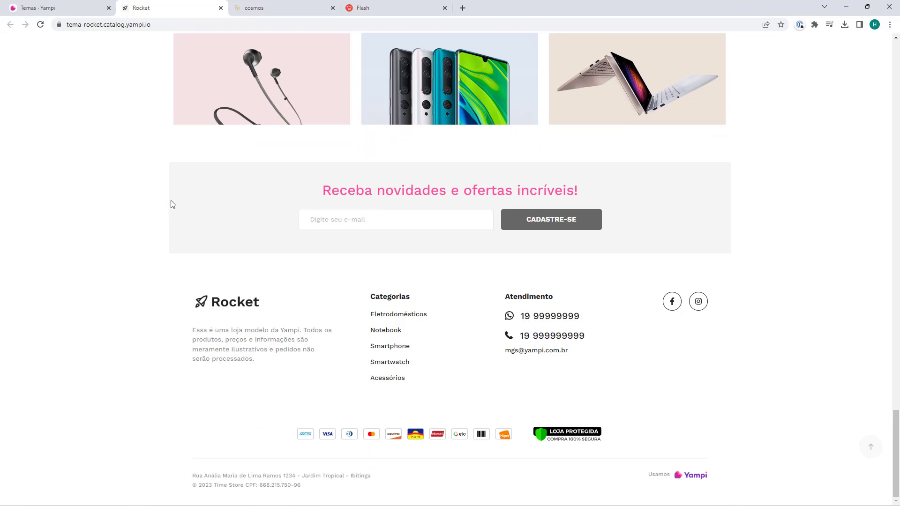
# Step: Look through the Cosmos model store's banners, product collections and customer reviews
pyautogui.click(262, 8)
pyautogui.scroll(-2, 127, 179)
pyautogui.scroll(-14, 127, 179)
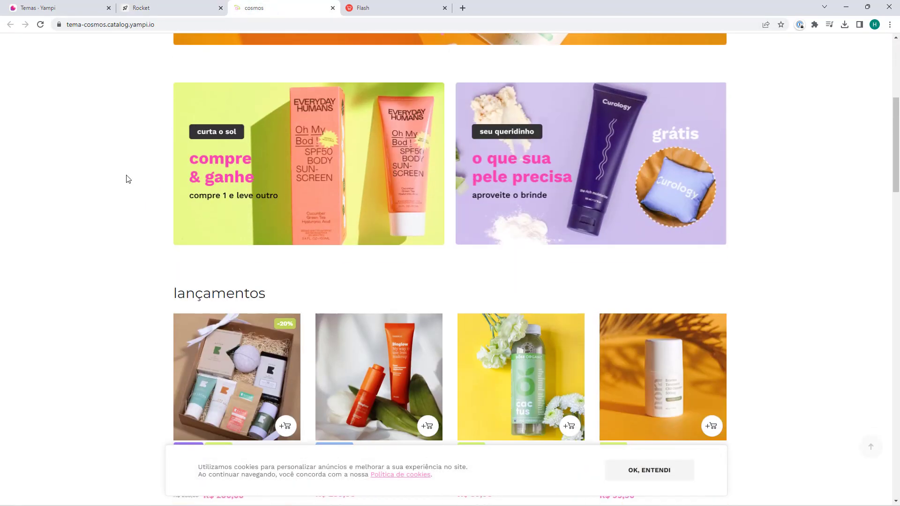
pyautogui.scroll(-12, 126, 179)
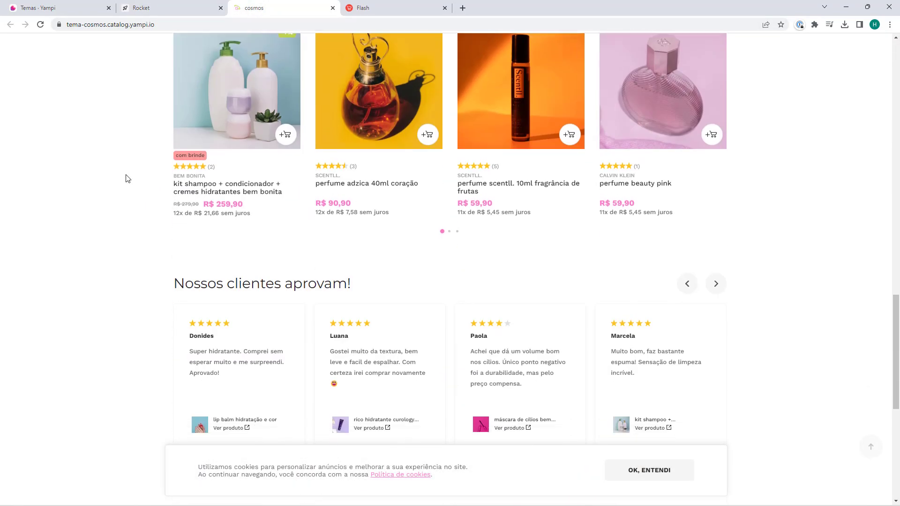
# Step: Examine the Flash model store's banners, product sections and video
pyautogui.click(374, 9)
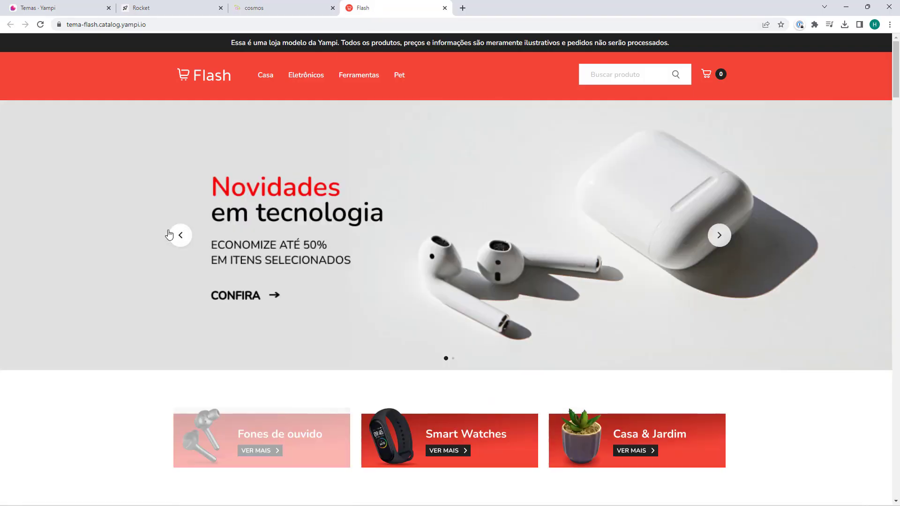
pyautogui.scroll(-15, 148, 221)
pyautogui.scroll(-20, 148, 222)
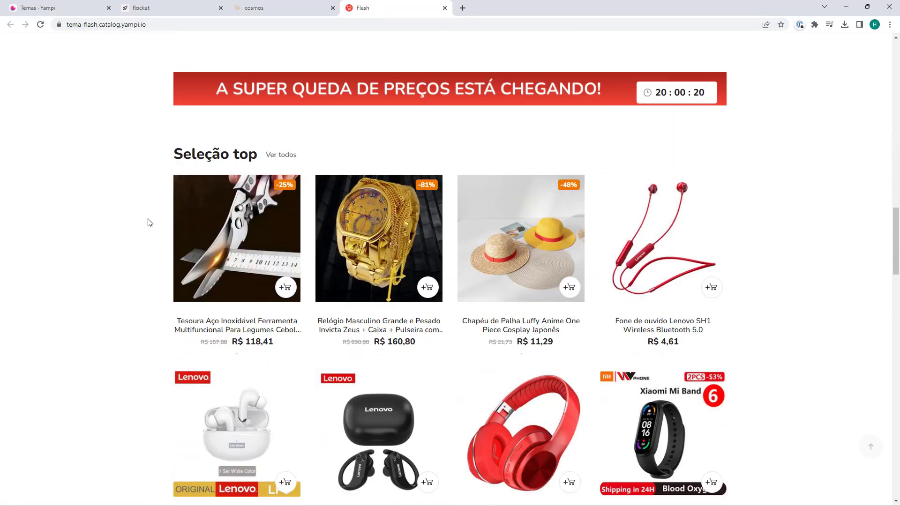
pyautogui.scroll(-10, 148, 223)
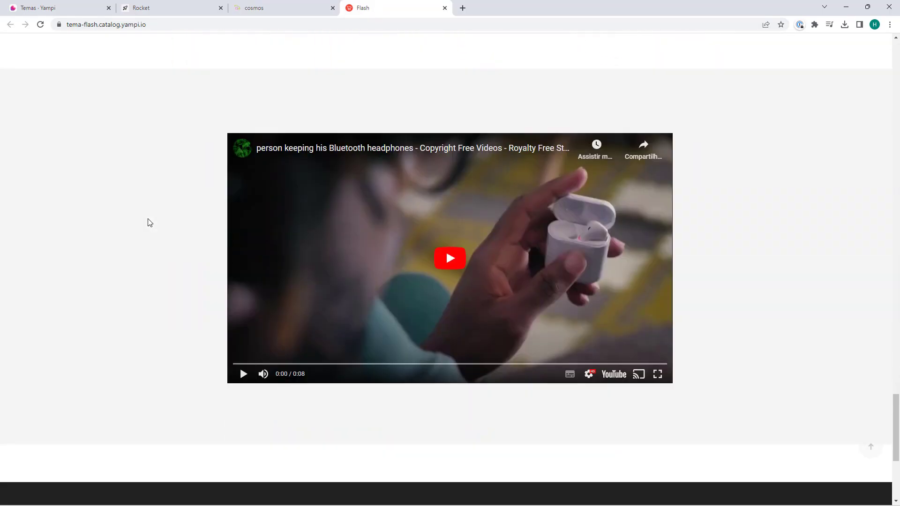
pyautogui.scroll(15, 145, 232)
pyautogui.scroll(20, 148, 244)
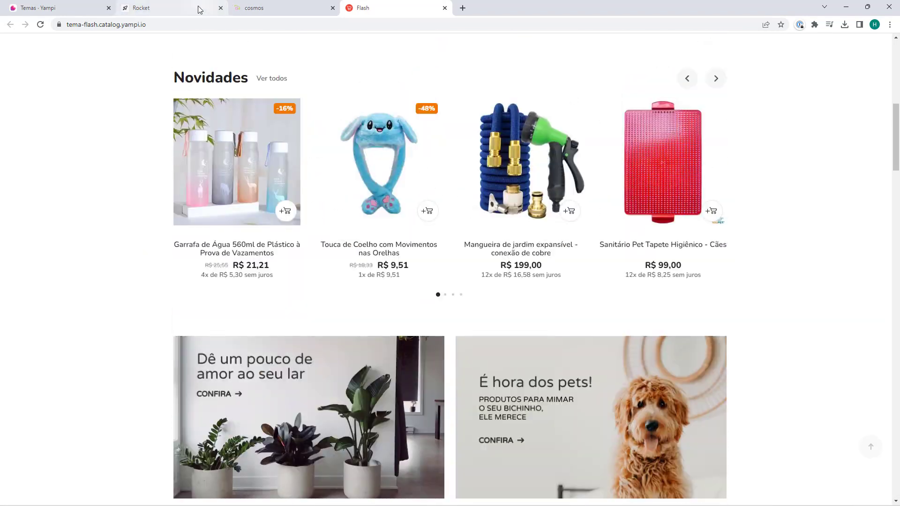
# Step: Close the three model stores and install the Flash theme for the store
pyautogui.middleClick(169, 7)
pyautogui.middleClick(169, 8)
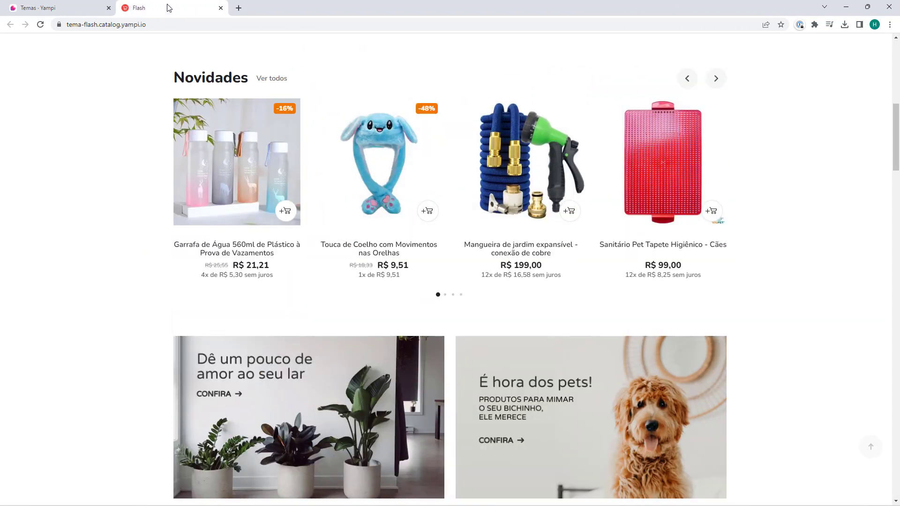
pyautogui.middleClick(168, 8)
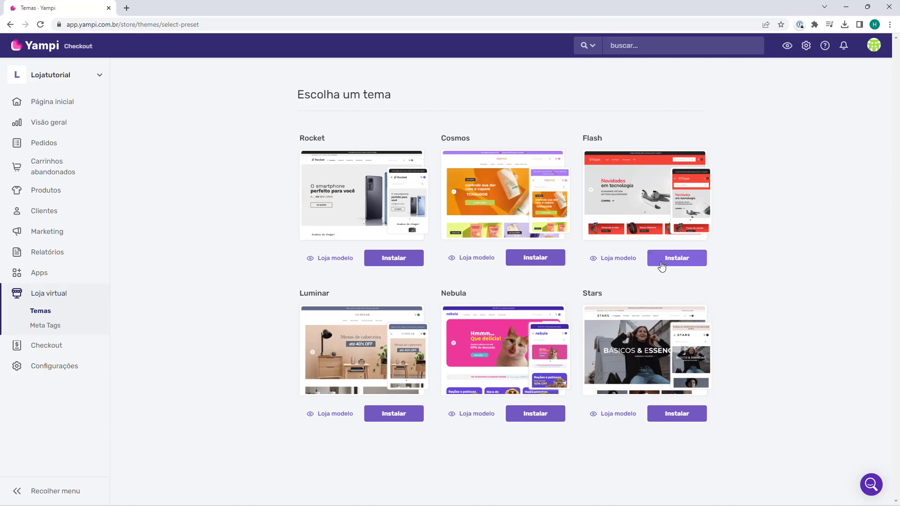
pyautogui.click(677, 259)
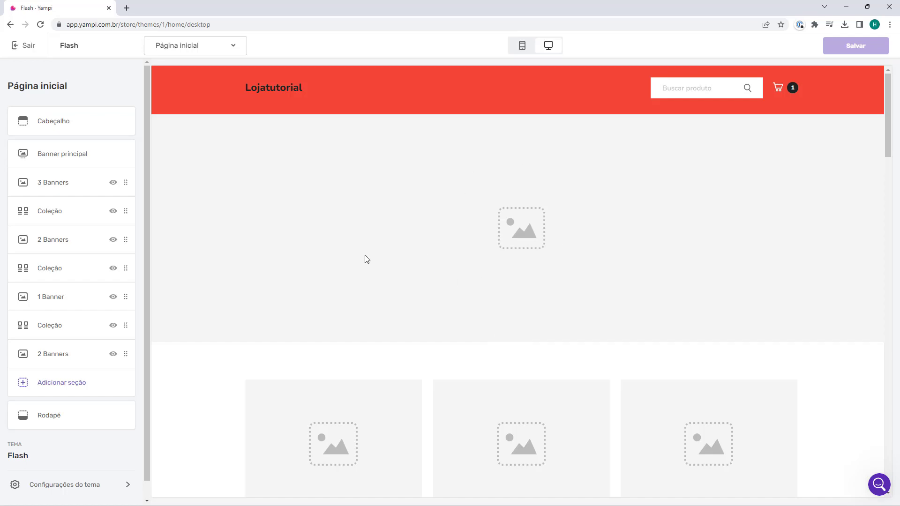
# Step: Examine the home page preview of the Flash theme, comparing its banners and collections with the section list
pyautogui.scroll(-10, 417, 177)
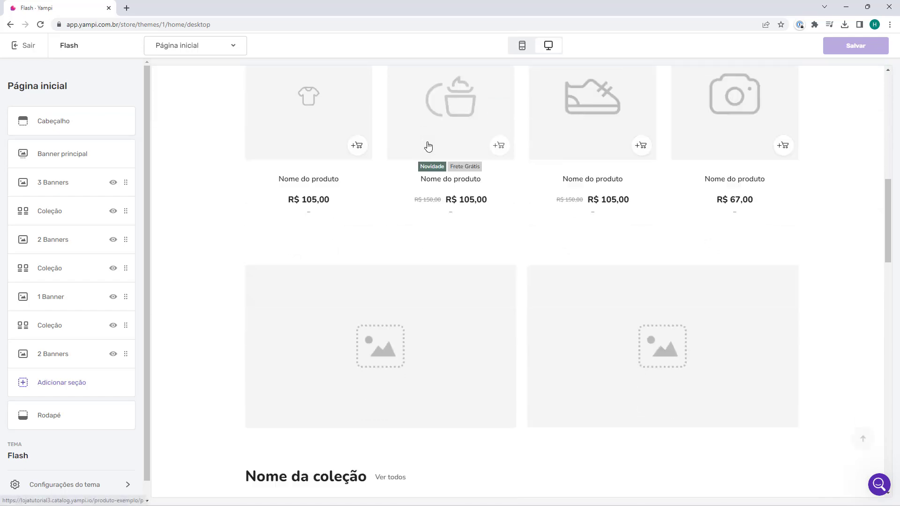
pyautogui.scroll(-15, 428, 146)
pyautogui.scroll(15, 428, 181)
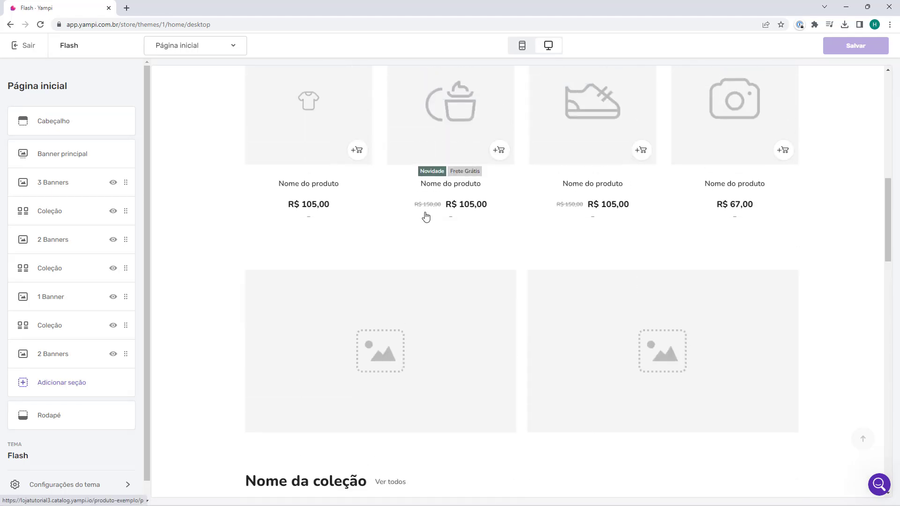
pyautogui.scroll(10, 425, 217)
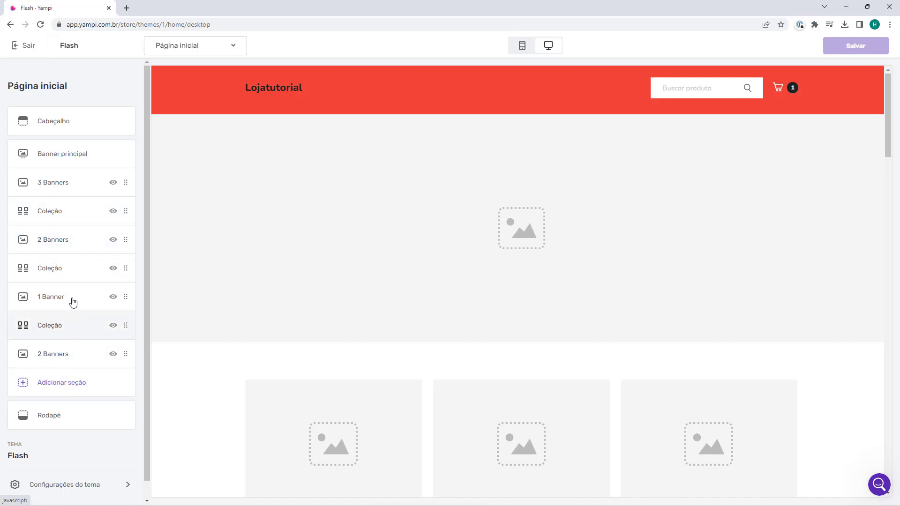
pyautogui.scroll(-13, 328, 220)
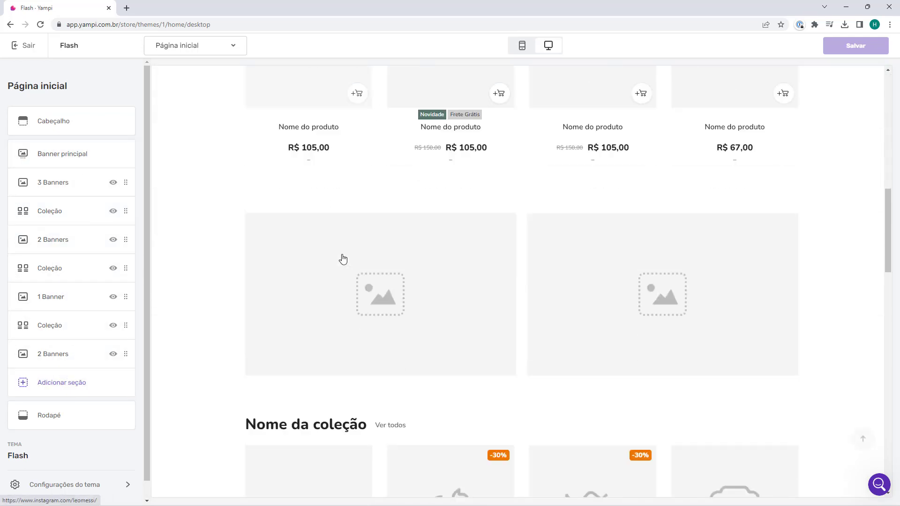
pyautogui.scroll(11, 342, 257)
pyautogui.scroll(2, 339, 260)
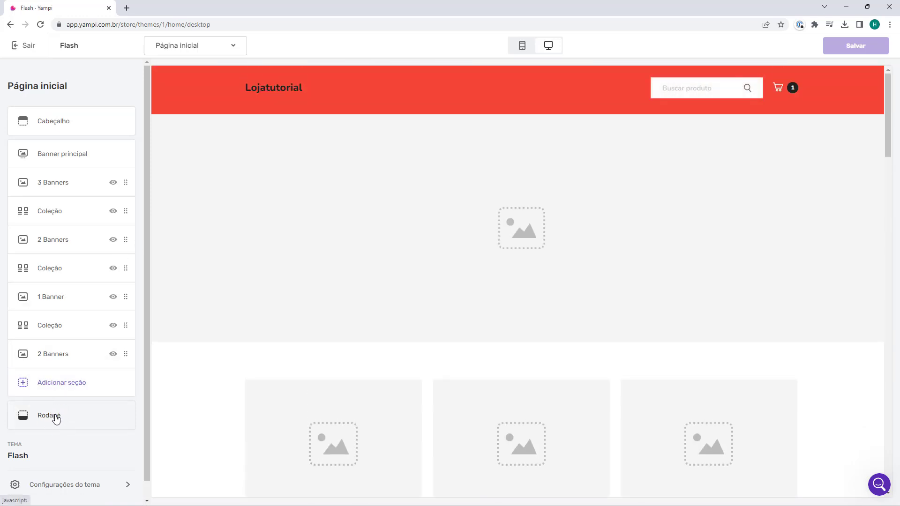
# Step: Review the theme's settings categories and the page types available for editing, keeping the home page selected
pyautogui.click(35, 489)
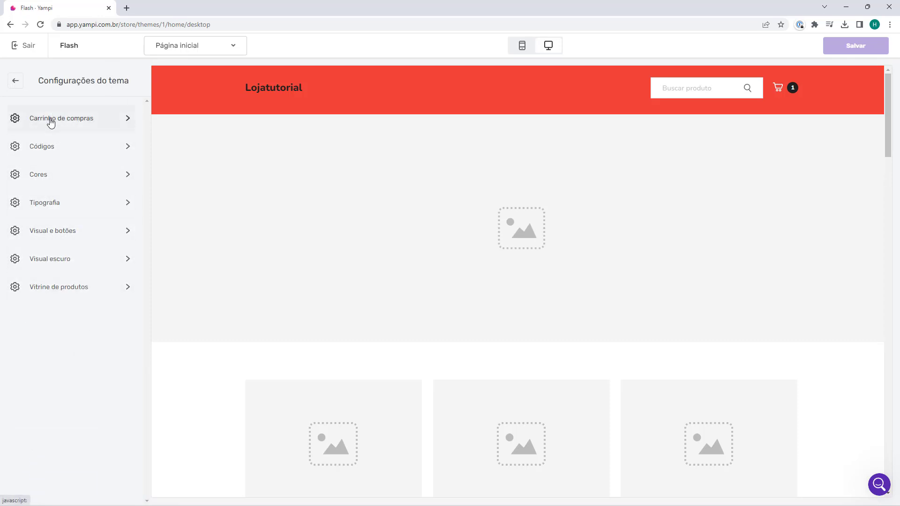
pyautogui.click(18, 83)
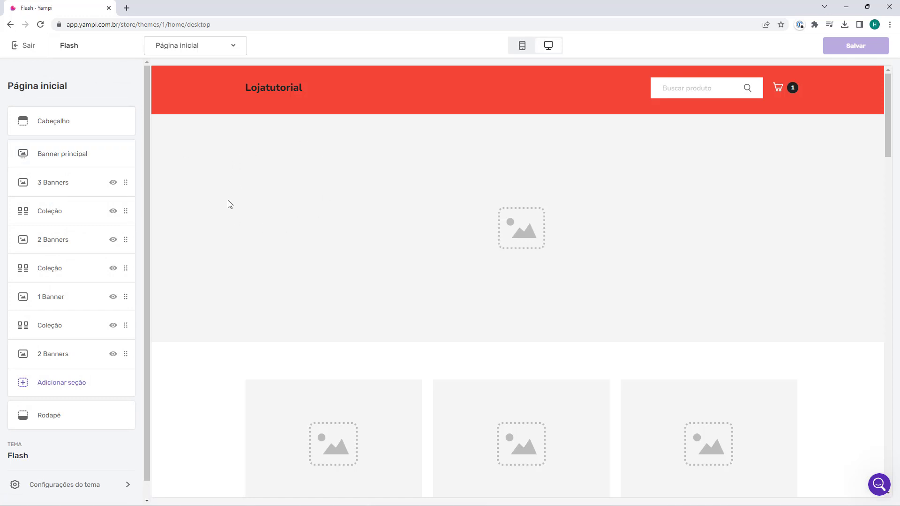
pyautogui.scroll(-7, 293, 214)
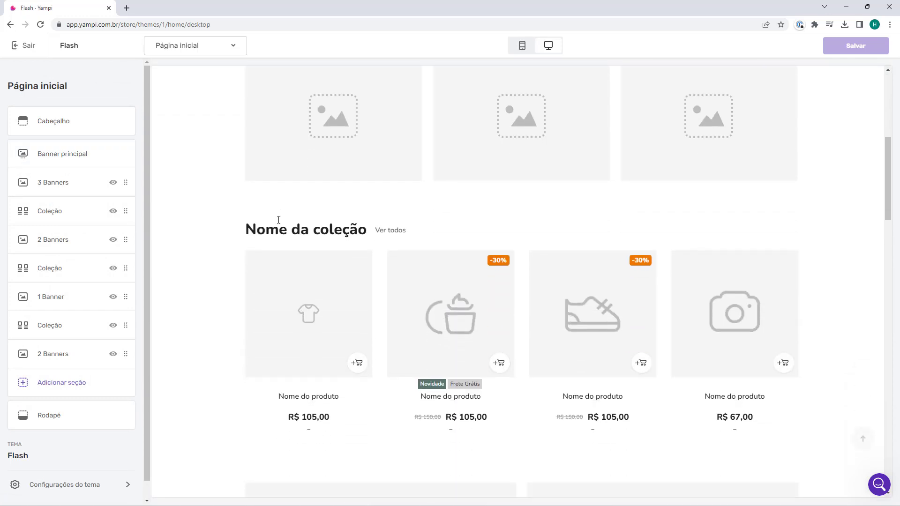
pyautogui.scroll(7, 243, 229)
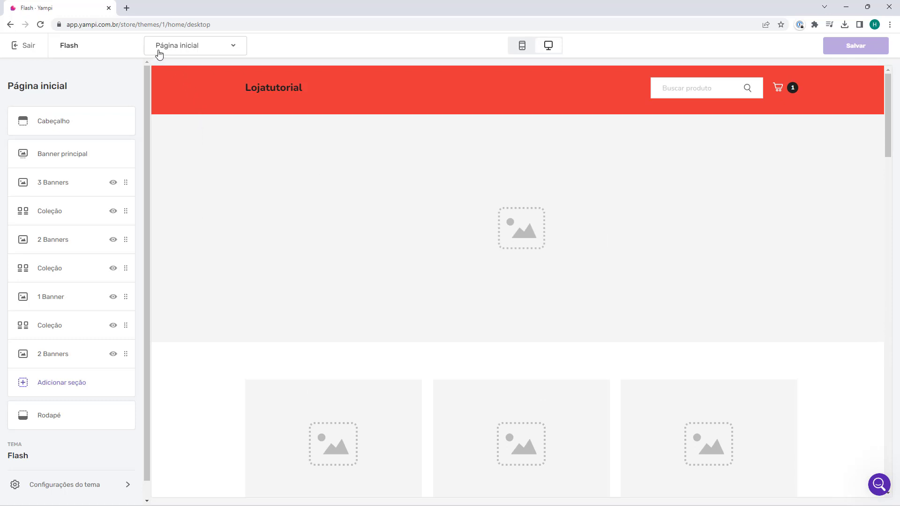
pyautogui.click(191, 47)
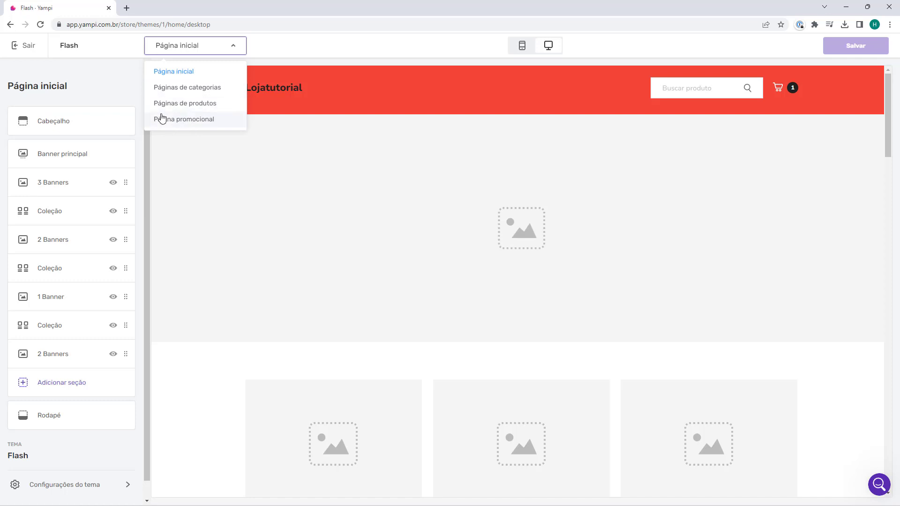
pyautogui.click(177, 49)
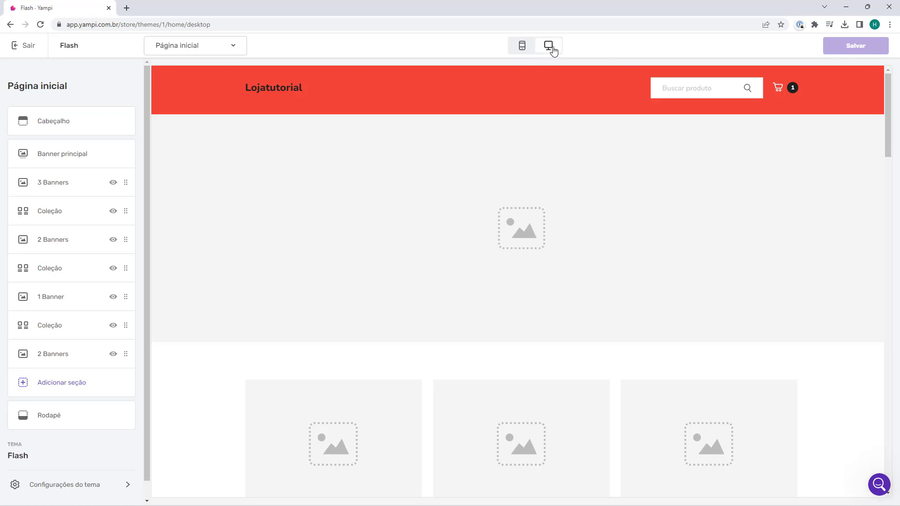
# Step: Inspect the home page in the mobile and desktop previews, and return to the store's themes page
pyautogui.click(521, 48)
pyautogui.scroll(-10, 513, 175)
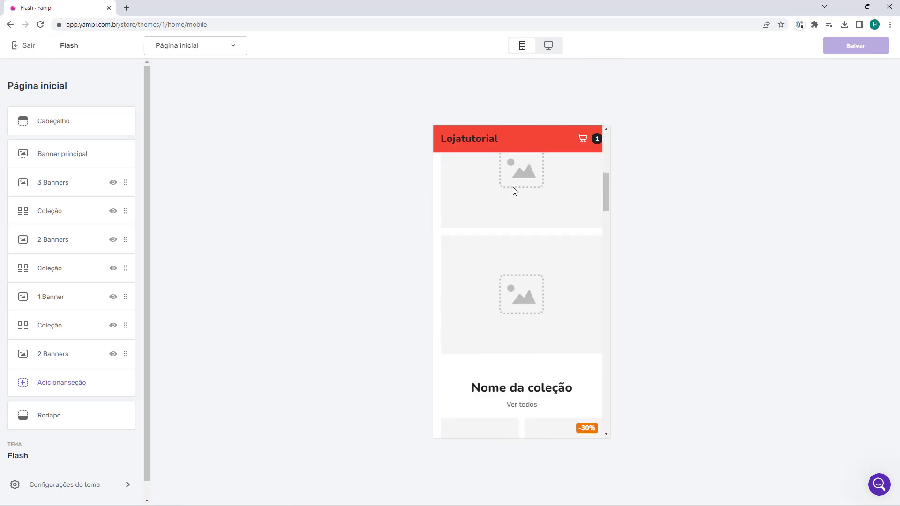
pyautogui.scroll(-15, 515, 193)
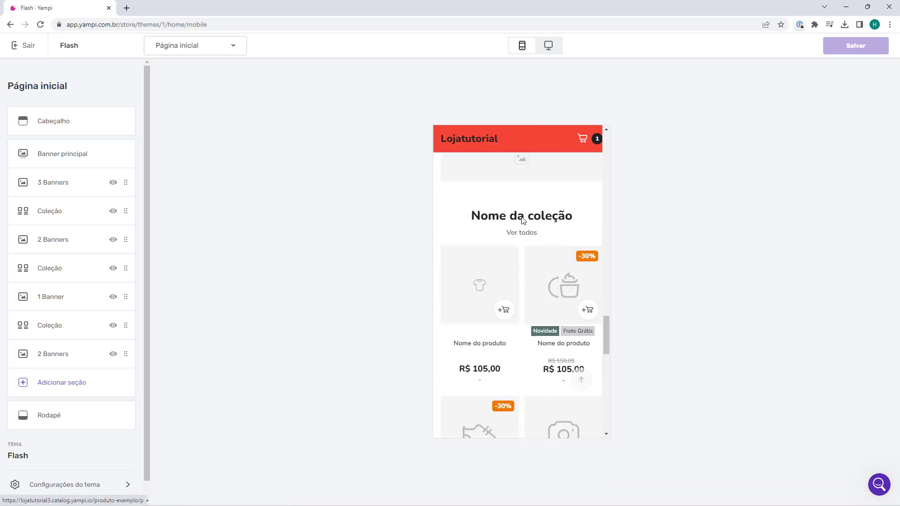
pyautogui.scroll(-5, 524, 221)
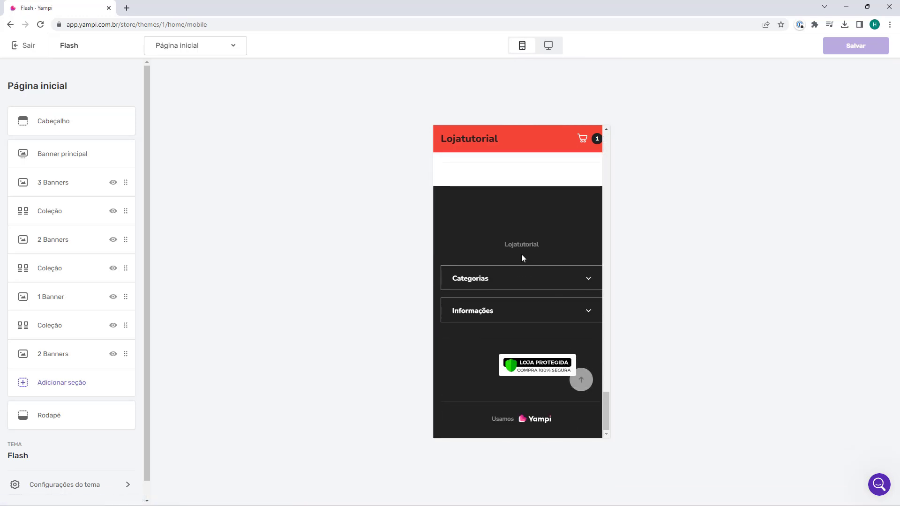
pyautogui.scroll(6, 521, 254)
pyautogui.click(581, 381)
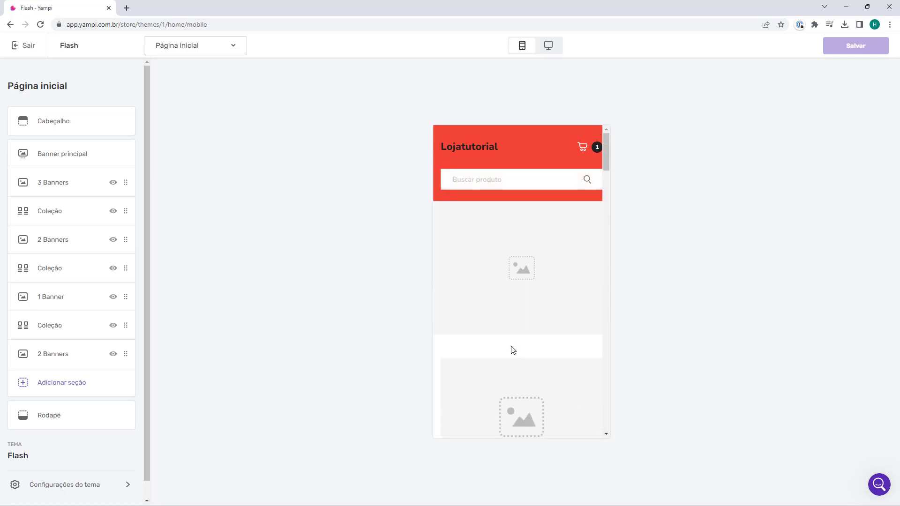
pyautogui.click(549, 49)
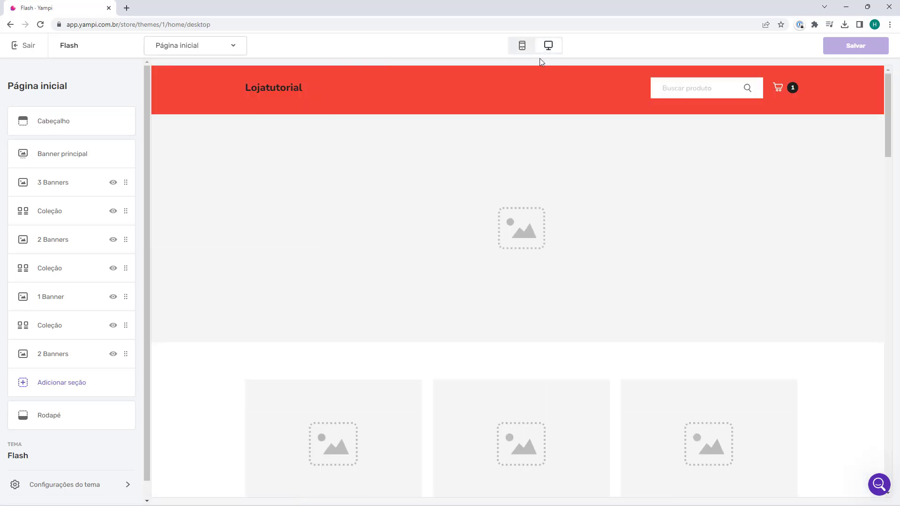
pyautogui.hotkey('alt', 'Left')
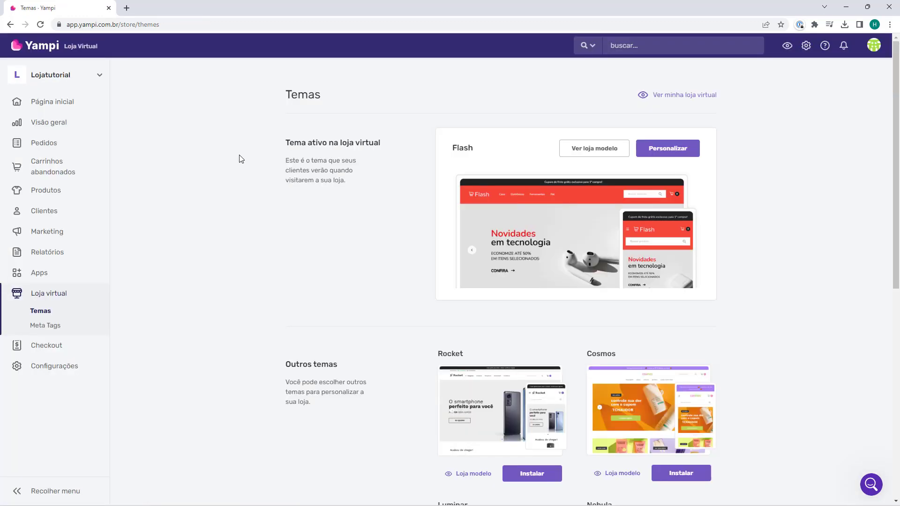